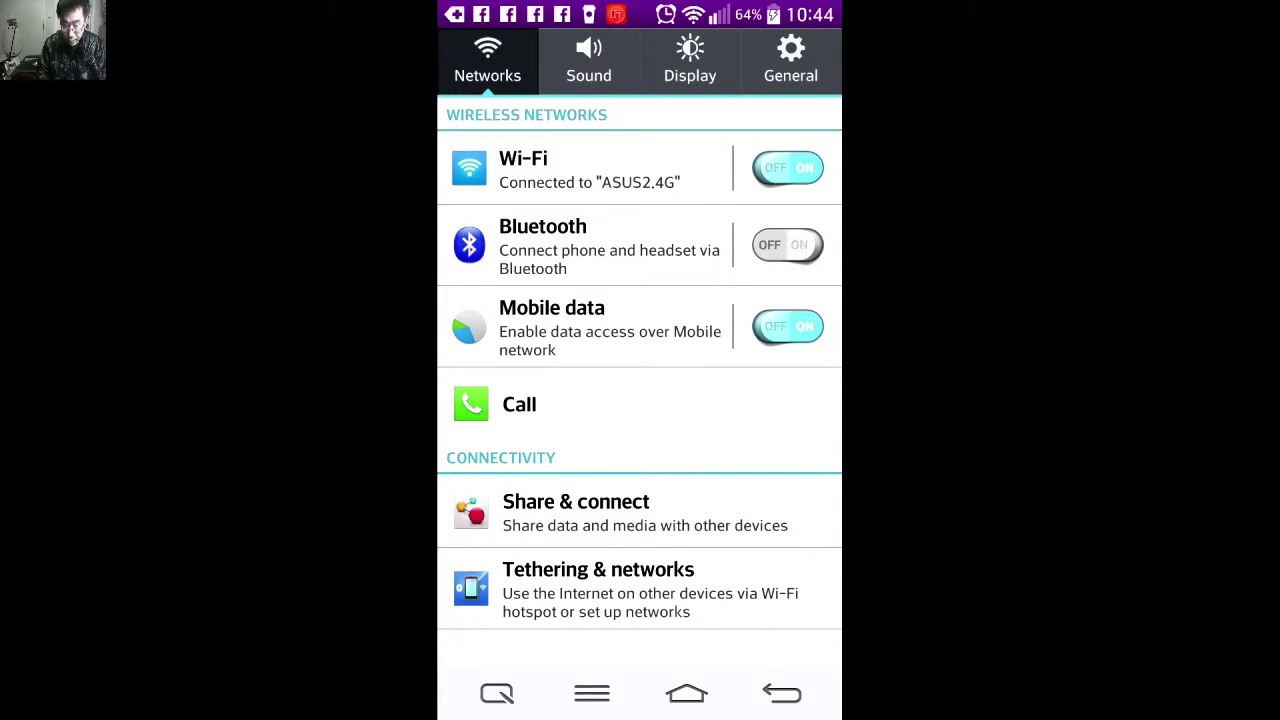
# Back out of the network settings to the LG phone's home screen.
pyautogui.click(781, 693)
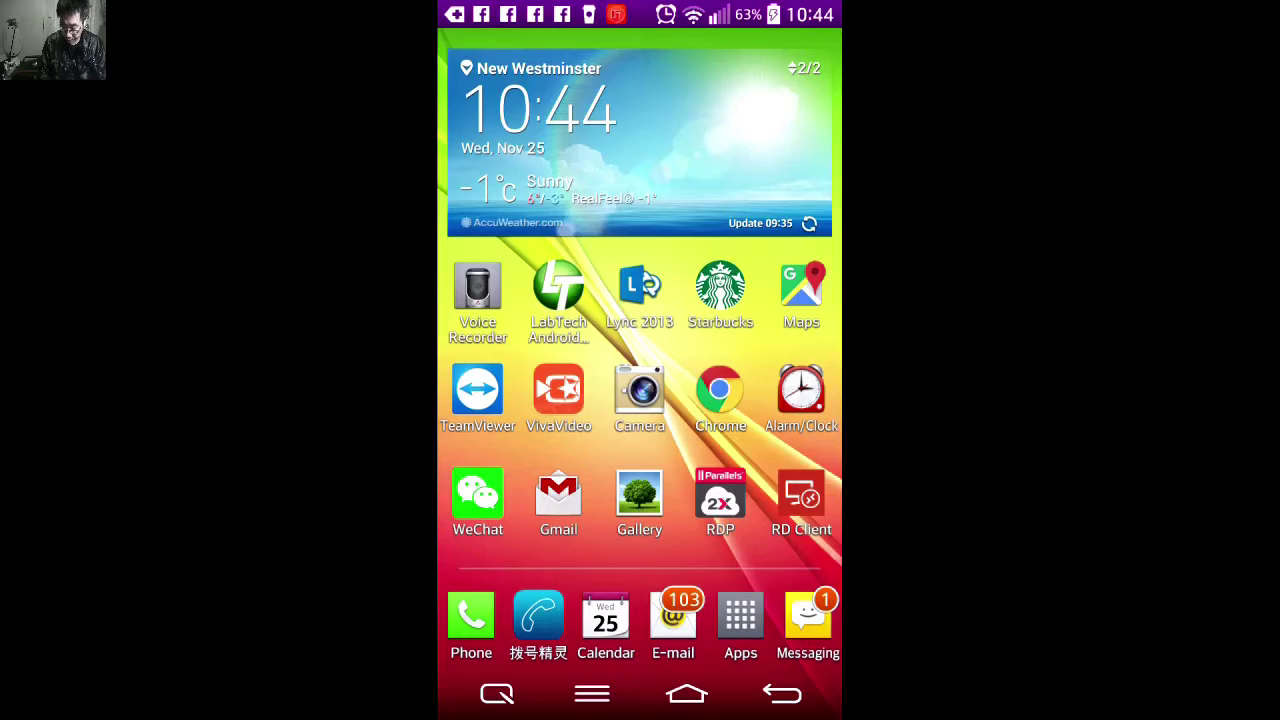
# Swipe to the next home screen page and back again.
pyautogui.moveTo(760, 400)
pyautogui.mouseDown()
pyautogui.moveTo(520, 400)
pyautogui.moveTo(700, 400)
pyautogui.mouseUp()
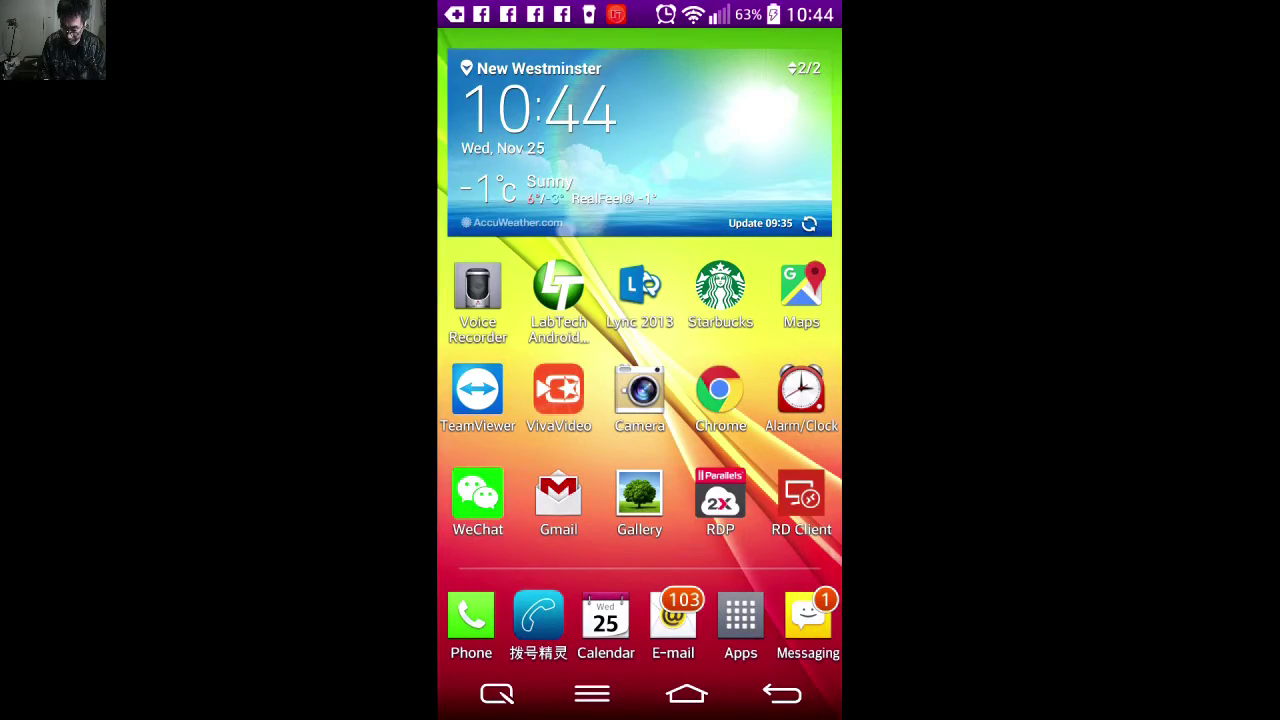
pyautogui.moveTo(760, 400); pyautogui.dragTo(520, 400)
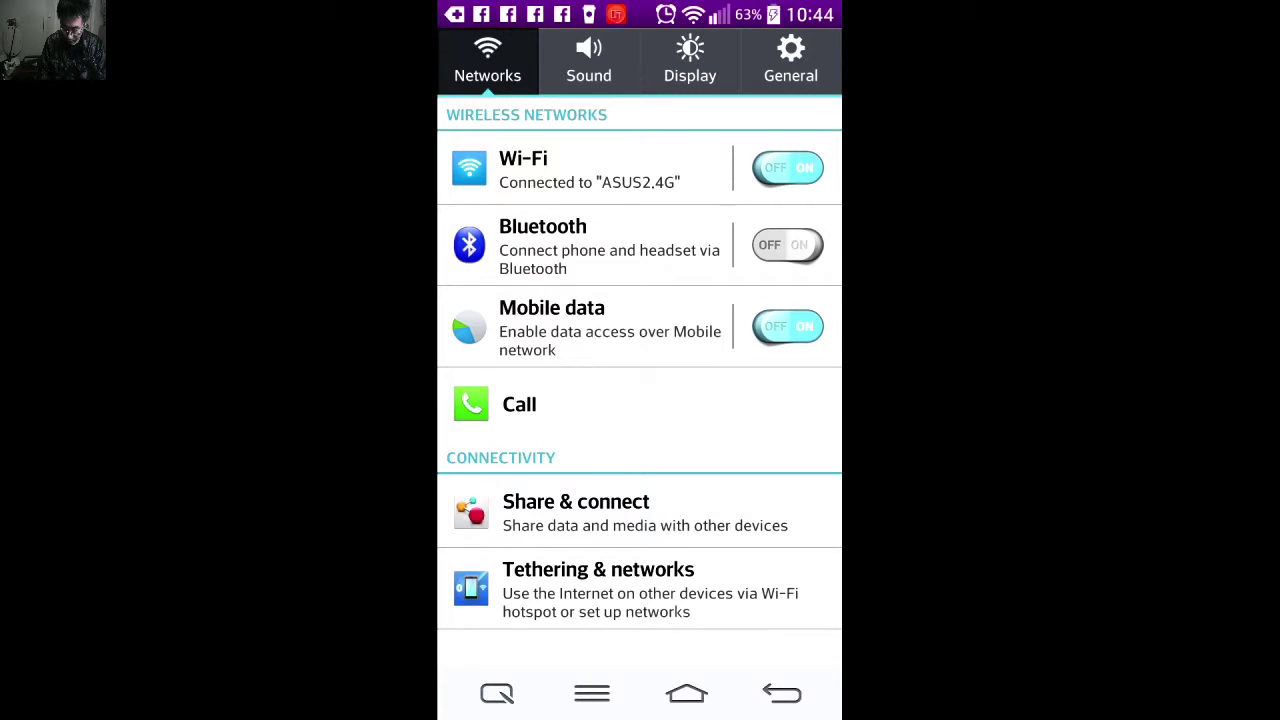
# Open Share & connect and toggle Wireless storage on, then off again.
pyautogui.click(640, 512)
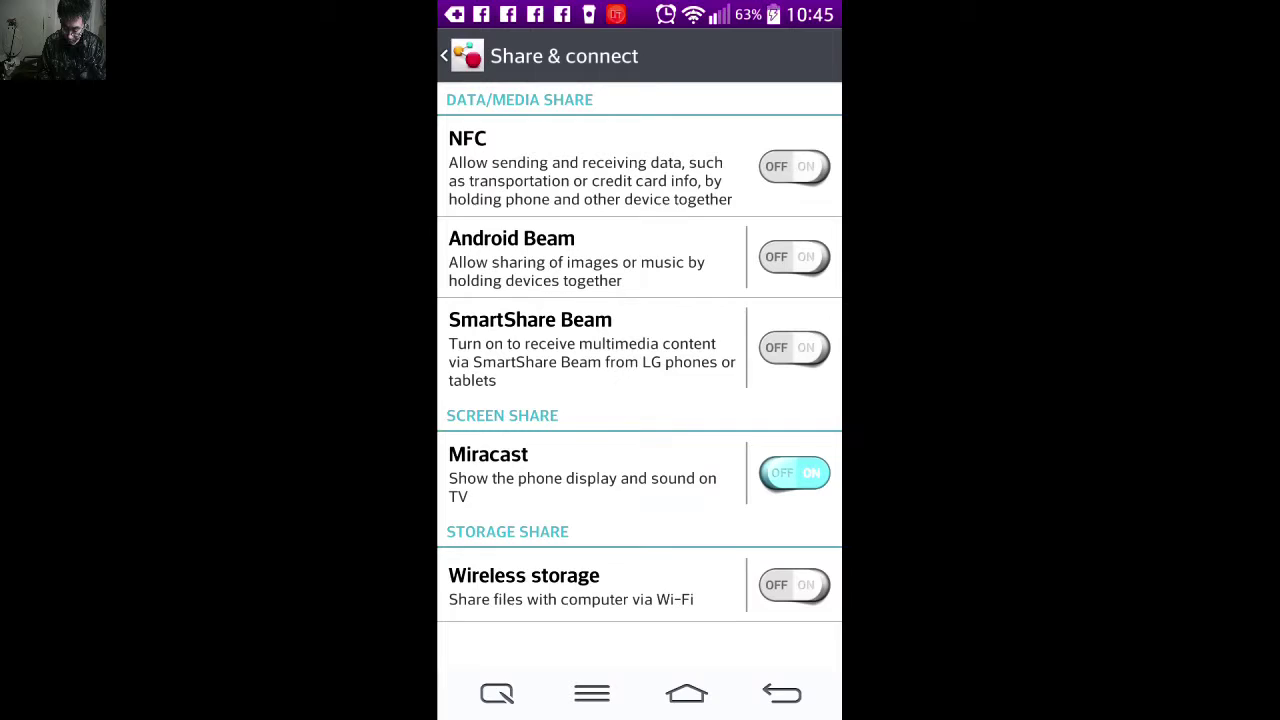
pyautogui.click(794, 585)
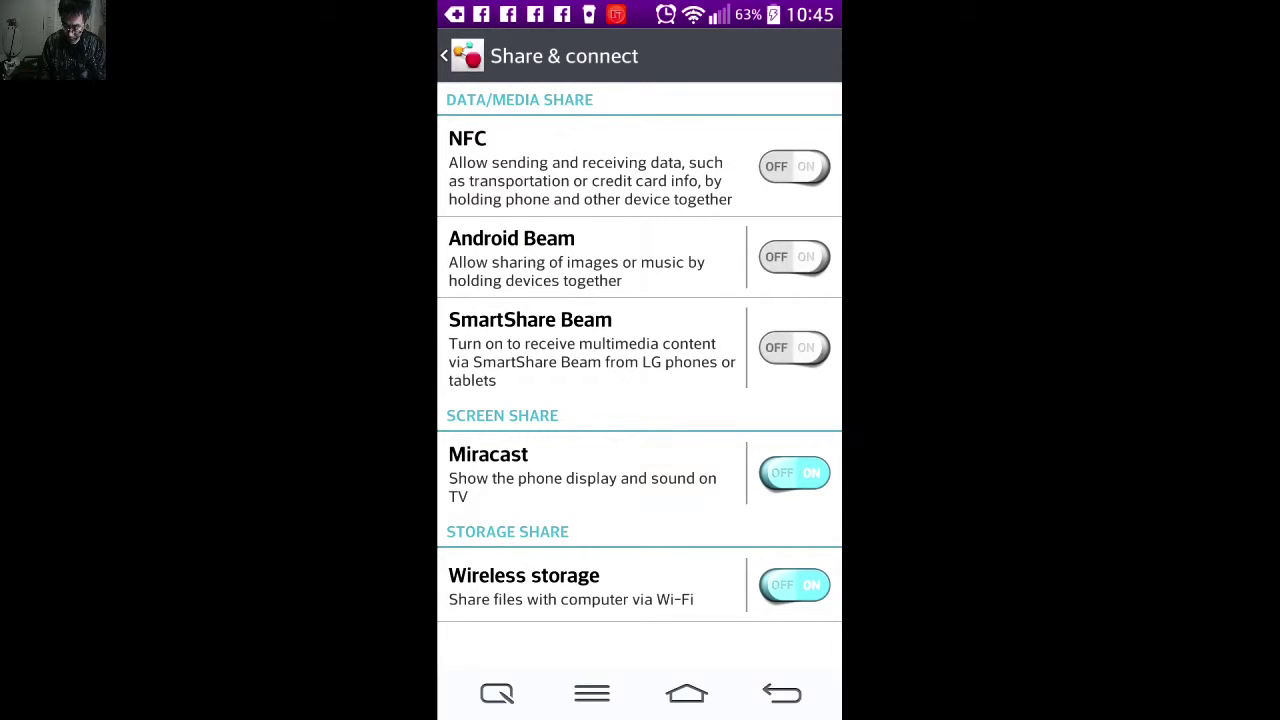
pyautogui.click(794, 585)
# Turn Wireless storage on to reveal the 192.168.33.21 address and login details.
pyautogui.click(560, 586)
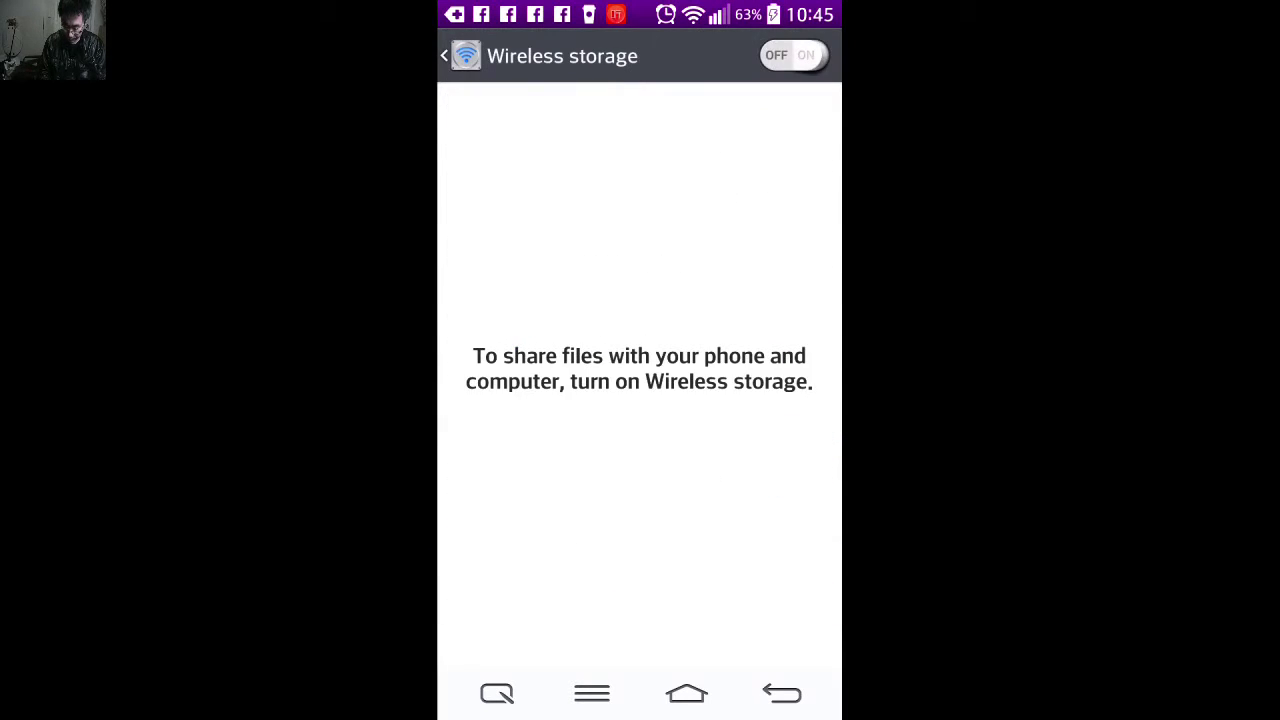
pyautogui.click(794, 56)
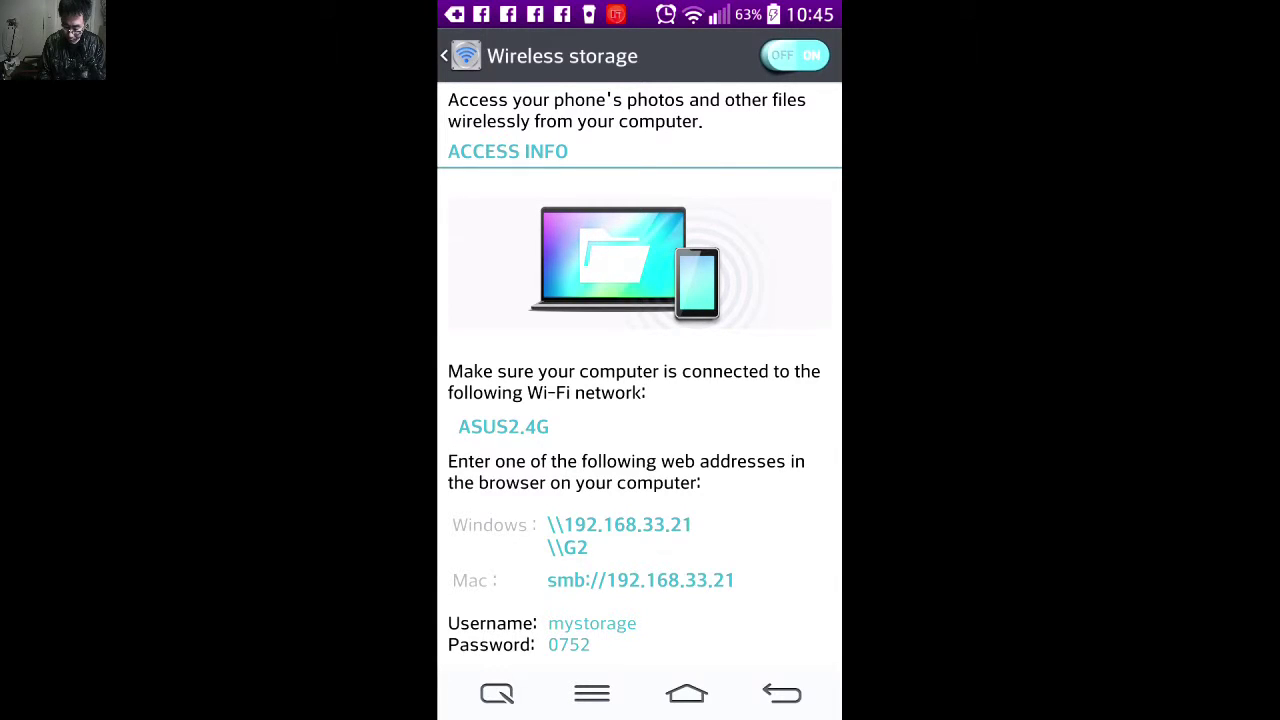
pyautogui.scroll(-2, 639, 400)
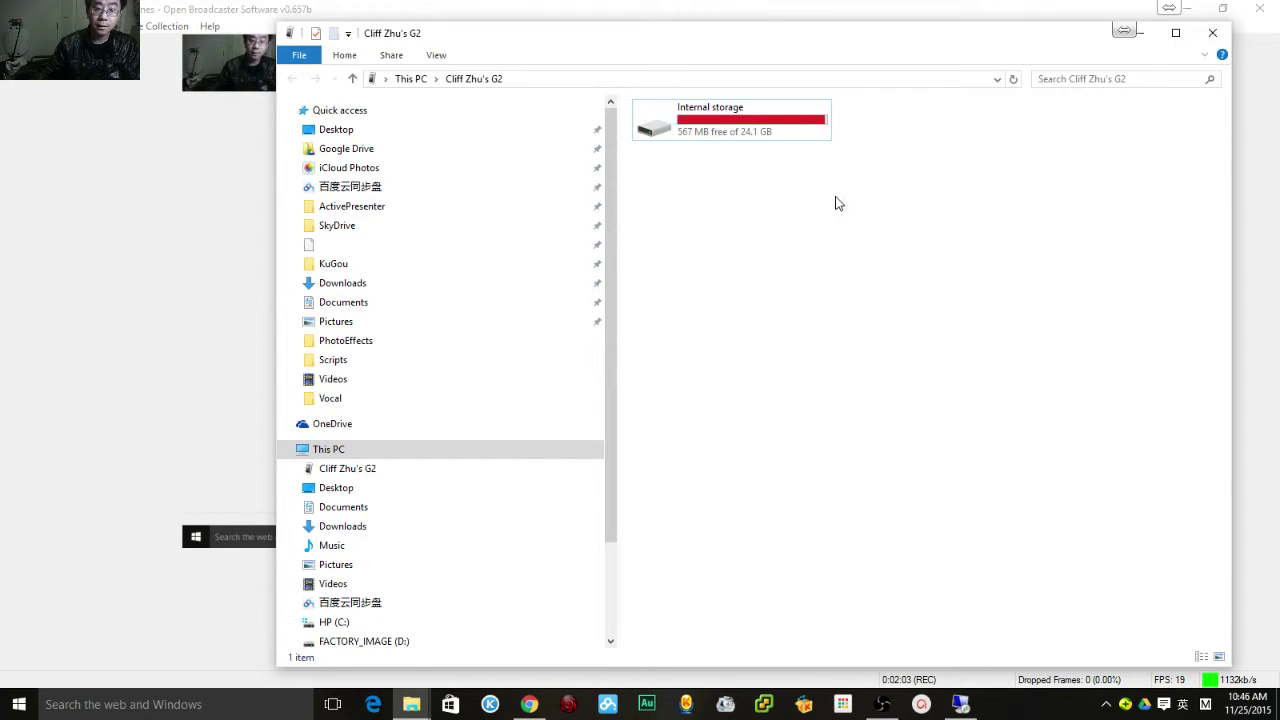
# Shift the File Explorer window left and start replacing the folder address.
pyautogui.moveTo(720, 38); pyautogui.dragTo(650, 35)
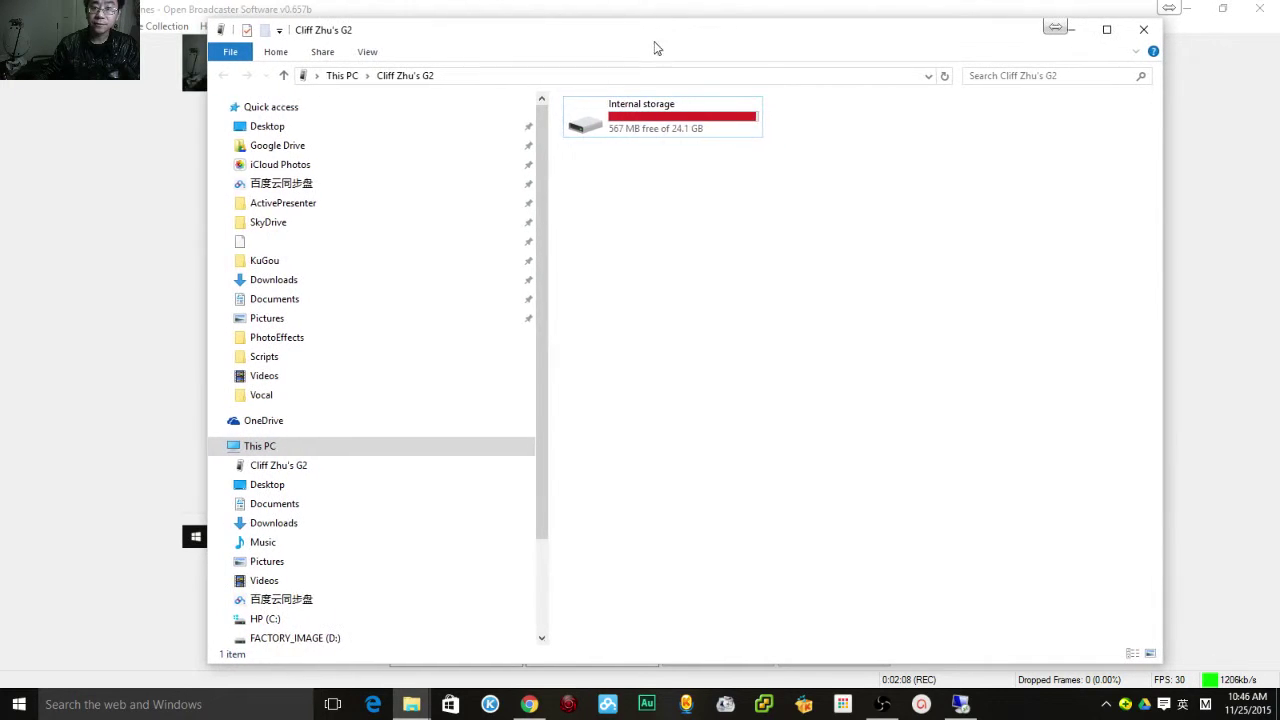
pyautogui.click(470, 78)
pyautogui.press('BackSpace')
pyautogui.write('\\')
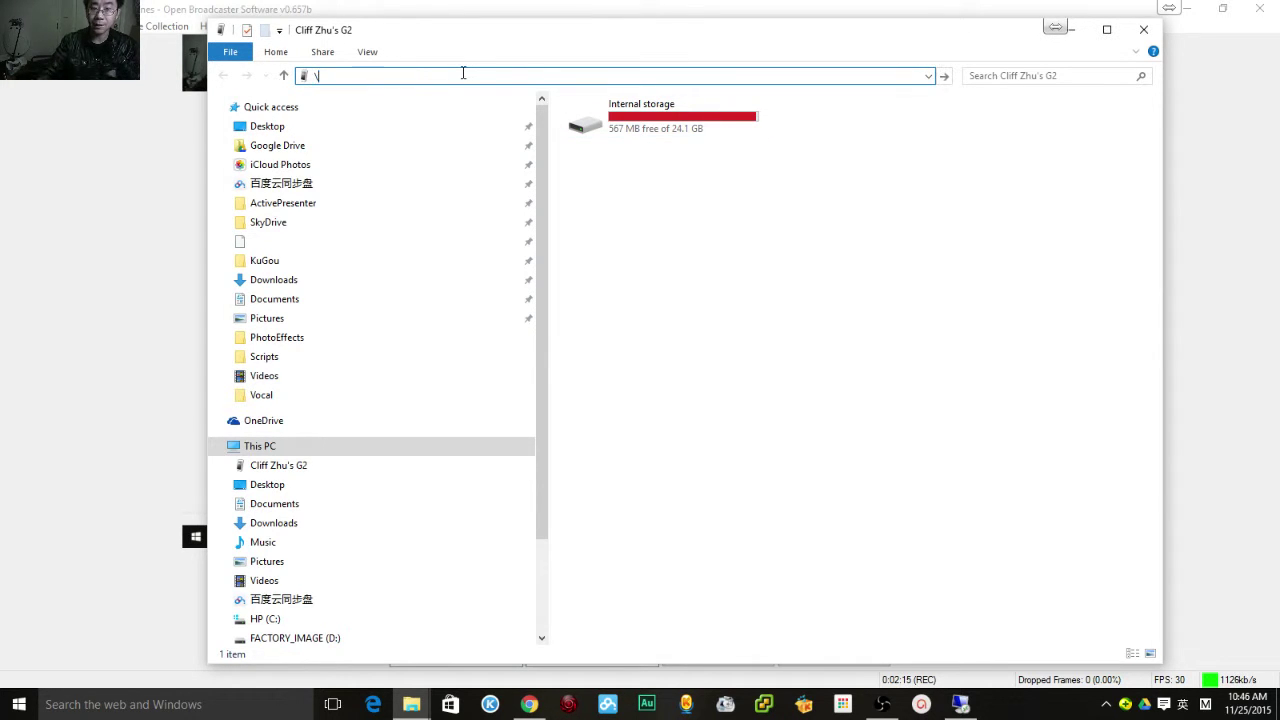
pyautogui.write('c')
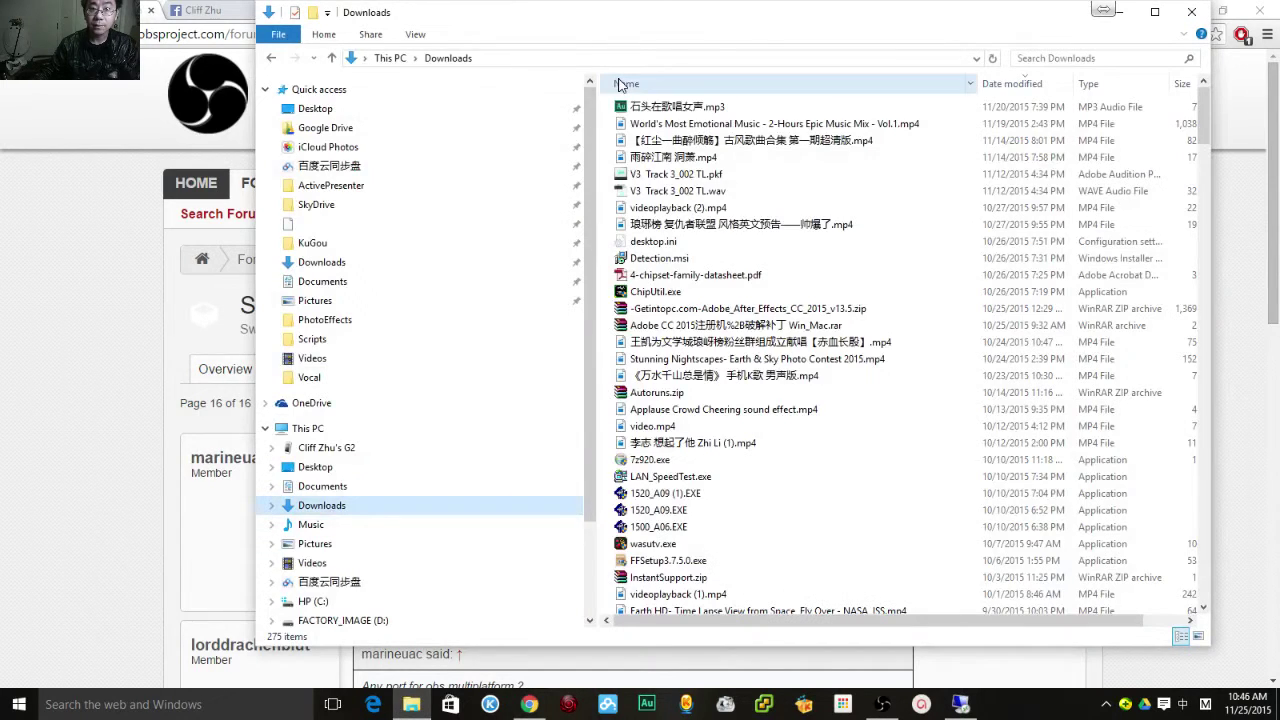
# Navigate File Explorer to the phone's network address \\192.168.33.21.
pyautogui.click(535, 60)
pyautogui.write('\\\\')
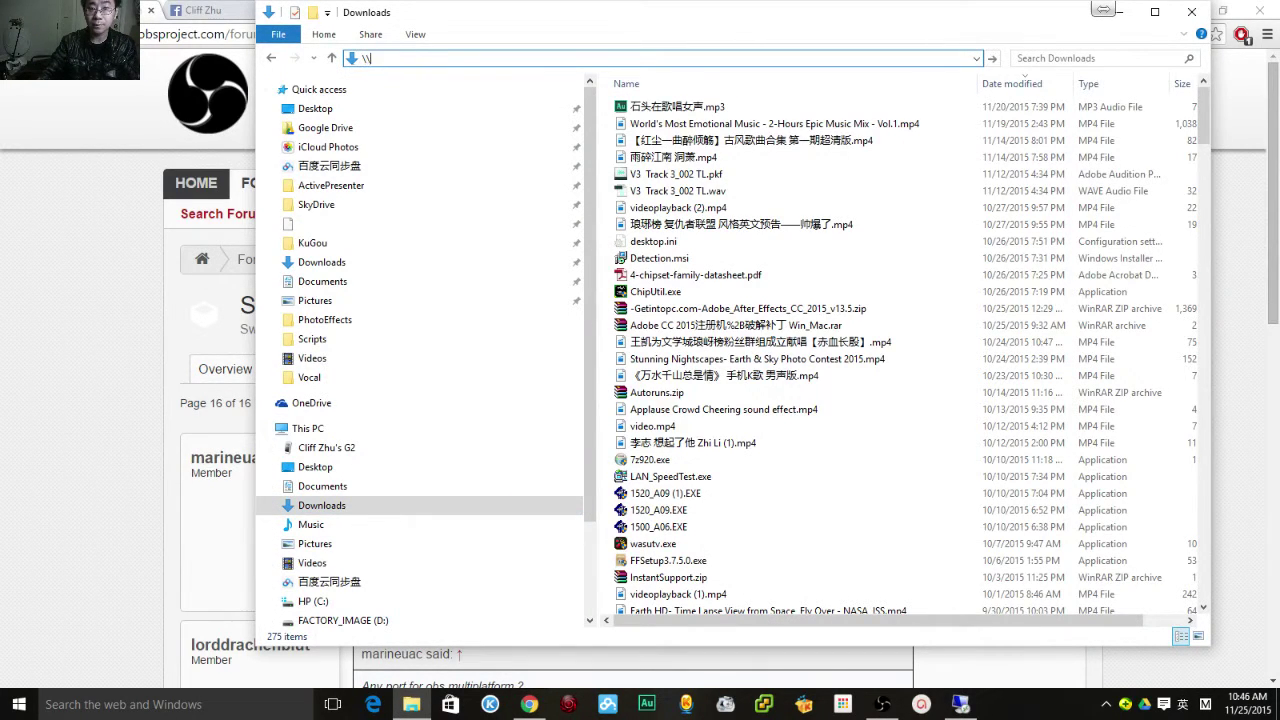
pyautogui.write('192')
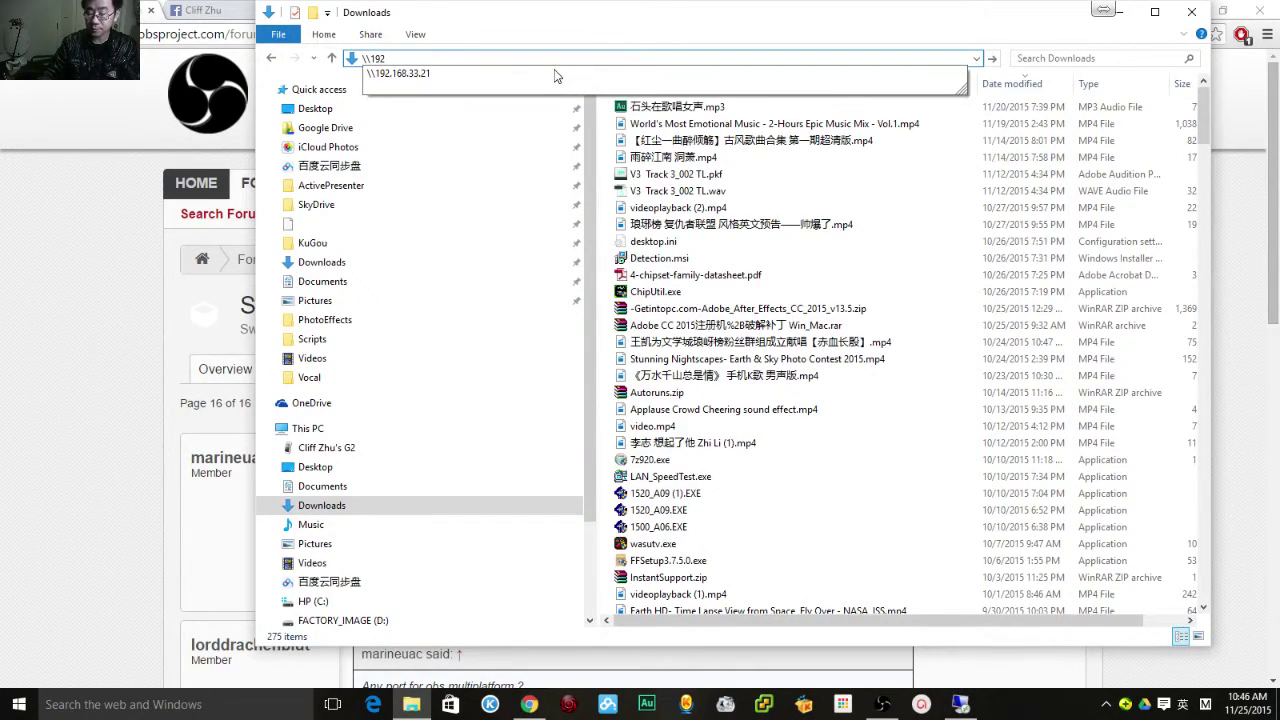
pyautogui.press('Down')
pyautogui.press('Return')
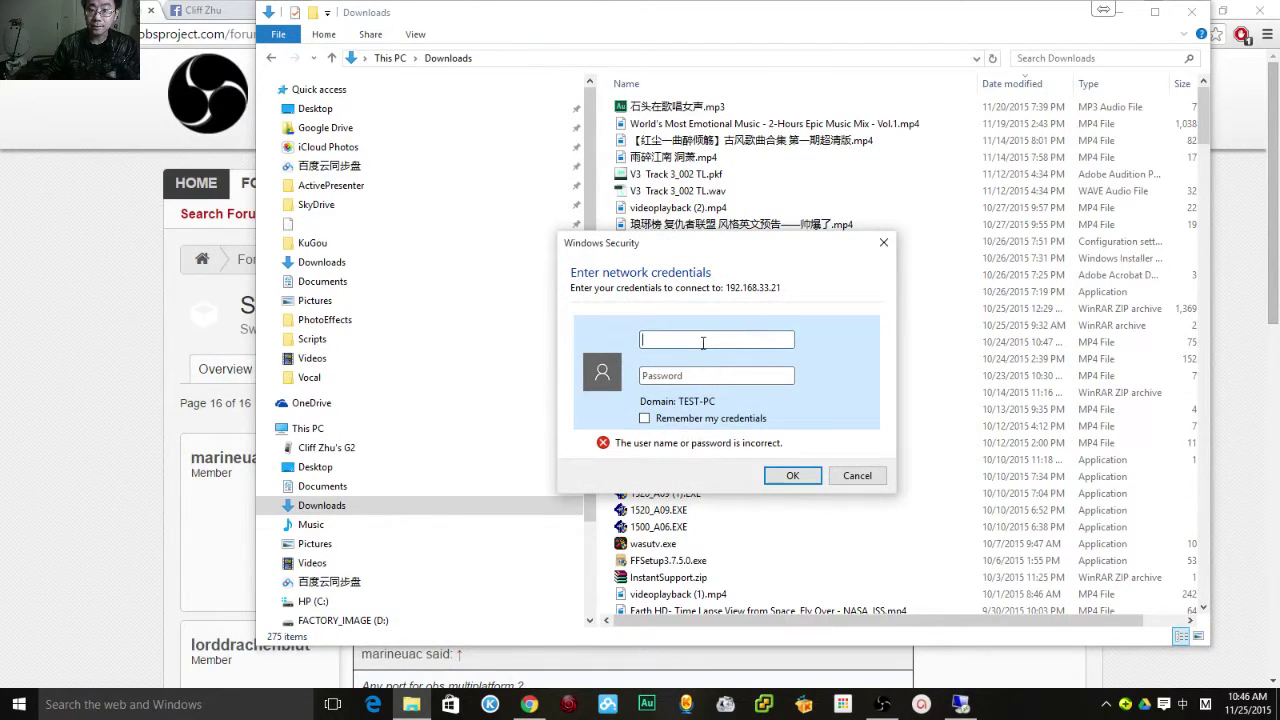
# Enter the share's user name in the Windows Security dialog.
pyautogui.write('m')
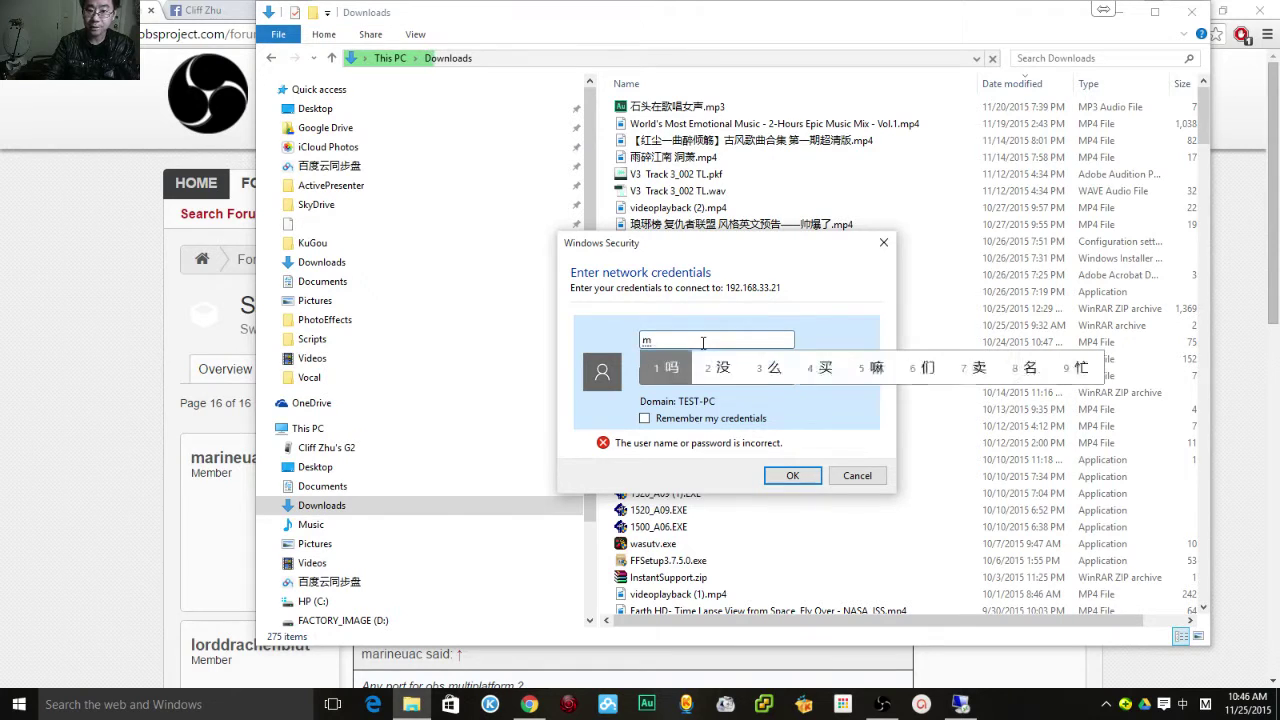
pyautogui.write('y')
pyautogui.press('shift')
pyautogui.write('stor')
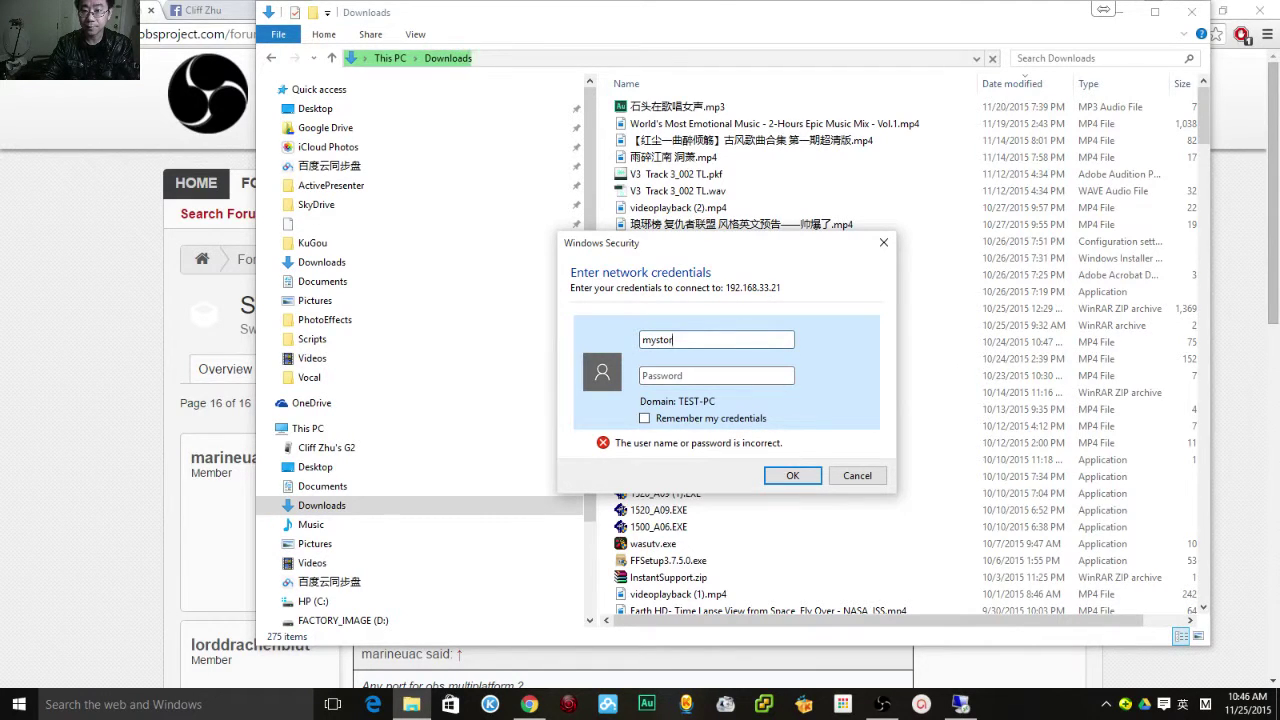
pyautogui.write('age')
pyautogui.press('Tab')
# Enter the password, sign in, and open the g2 shared folder.
pyautogui.write('••')
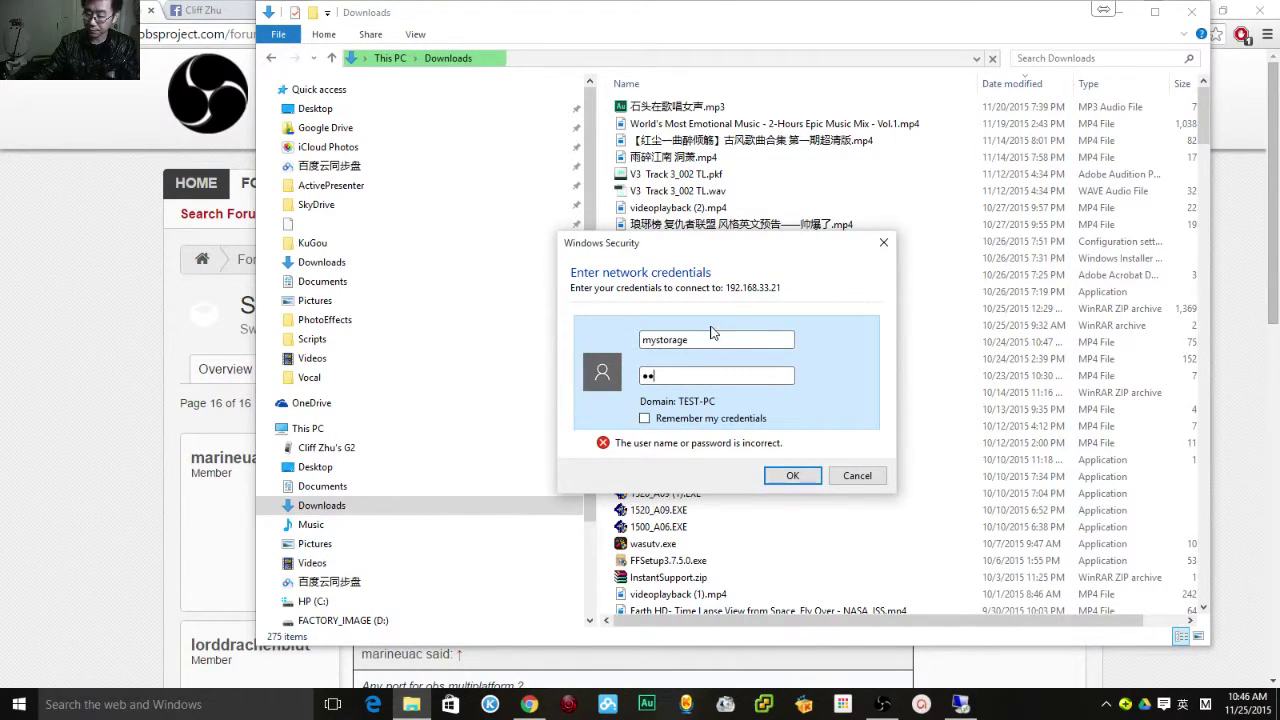
pyautogui.write('••')
pyautogui.click(792, 476)
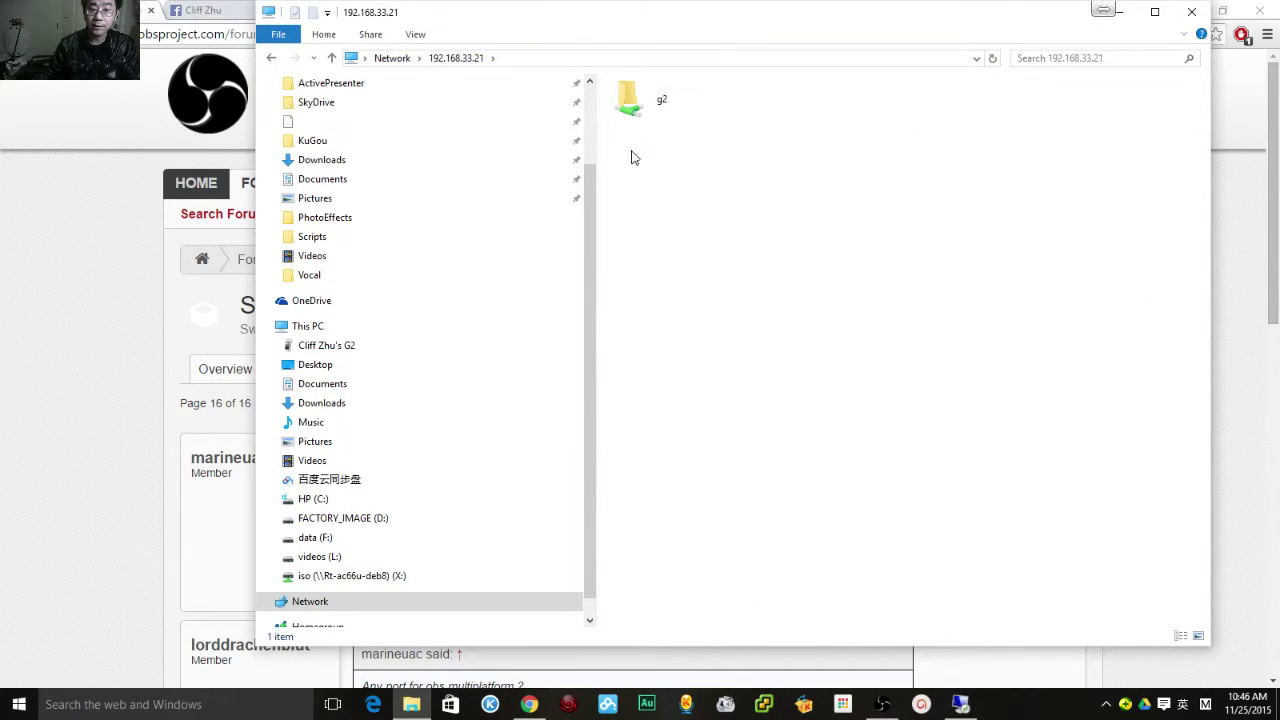
pyautogui.click(633, 105)
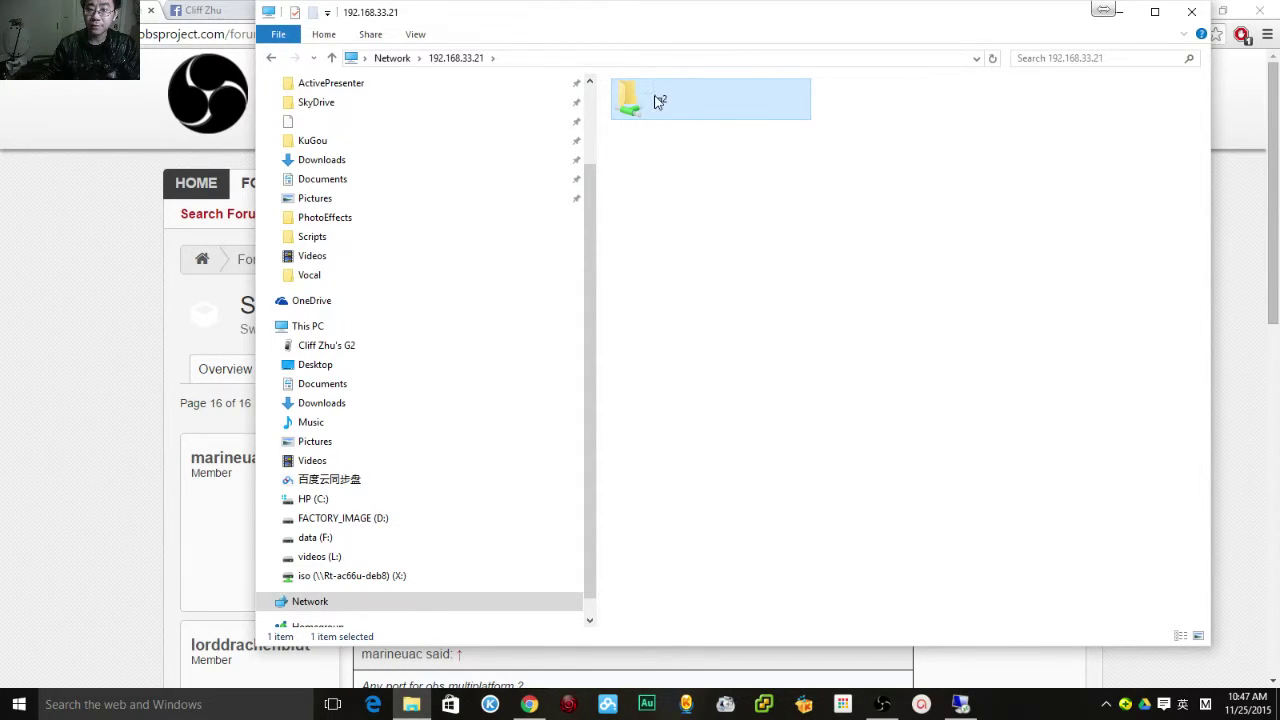
pyautogui.doubleClick(655, 101)
# Open sdcard0 and scroll through the phone's storage folders.
pyautogui.doubleClick(648, 107)
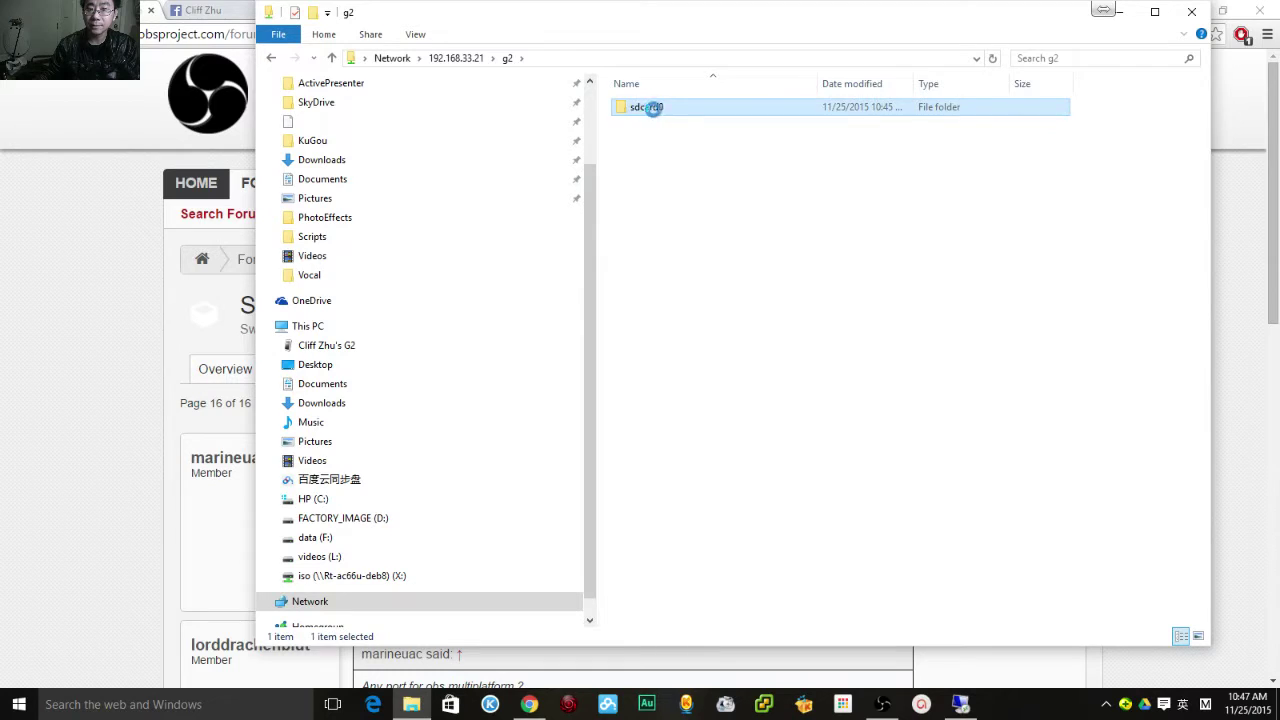
pyautogui.scroll(-4, 720, 222)
pyautogui.scroll(-5, 711, 272)
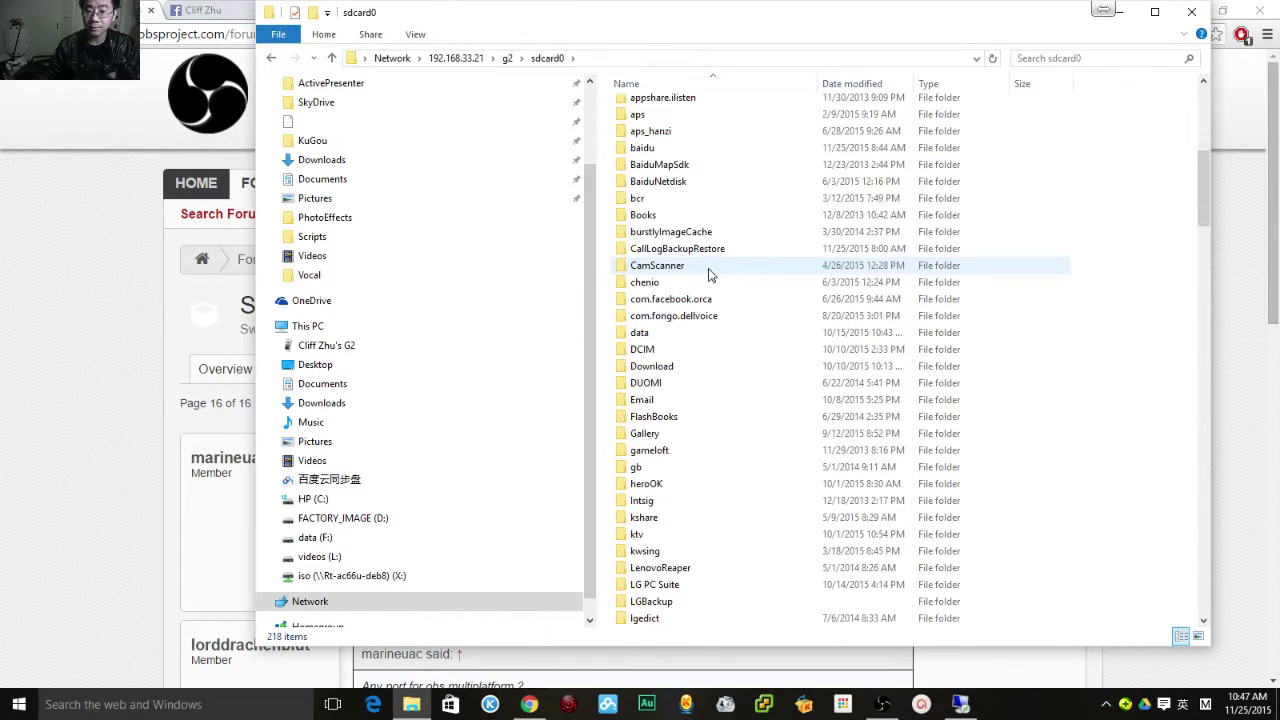
pyautogui.scroll(4, 708, 268)
pyautogui.scroll(1, 704, 270)
pyautogui.scroll(-4, 700, 280)
pyautogui.scroll(-6, 690, 265)
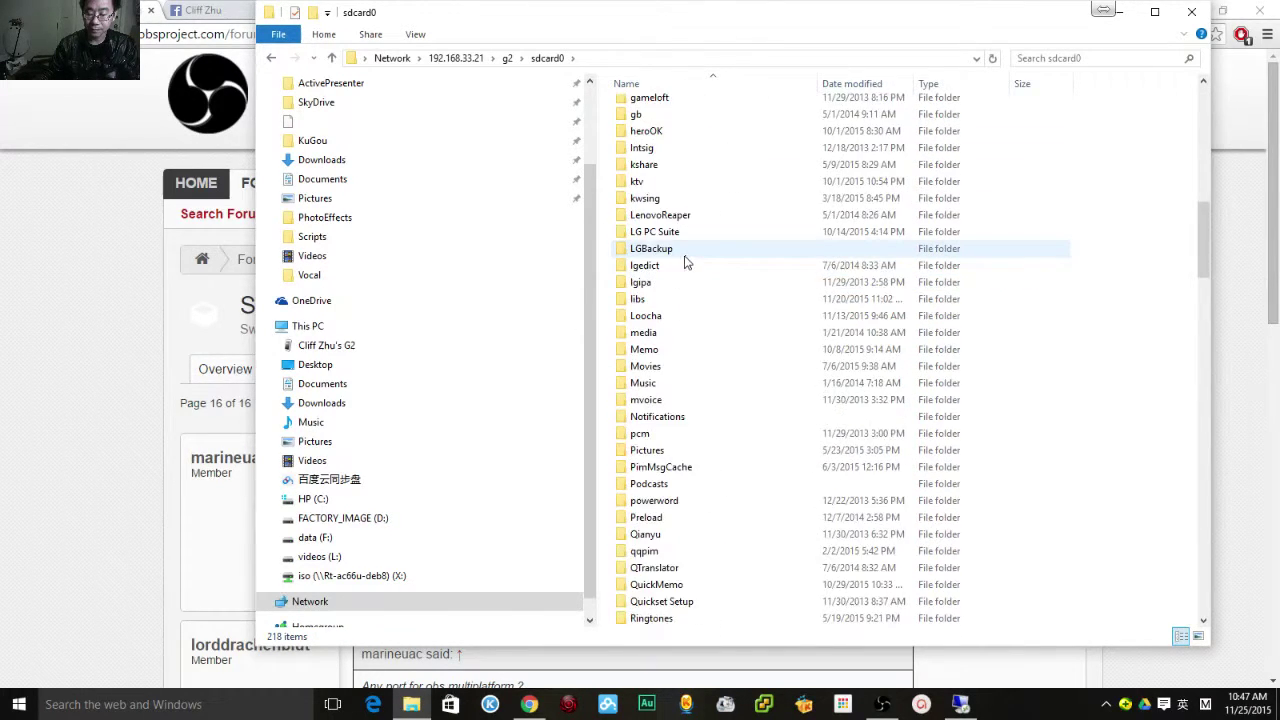
pyautogui.scroll(-3, 686, 262)
pyautogui.scroll(2, 686, 262)
pyautogui.scroll(3, 690, 261)
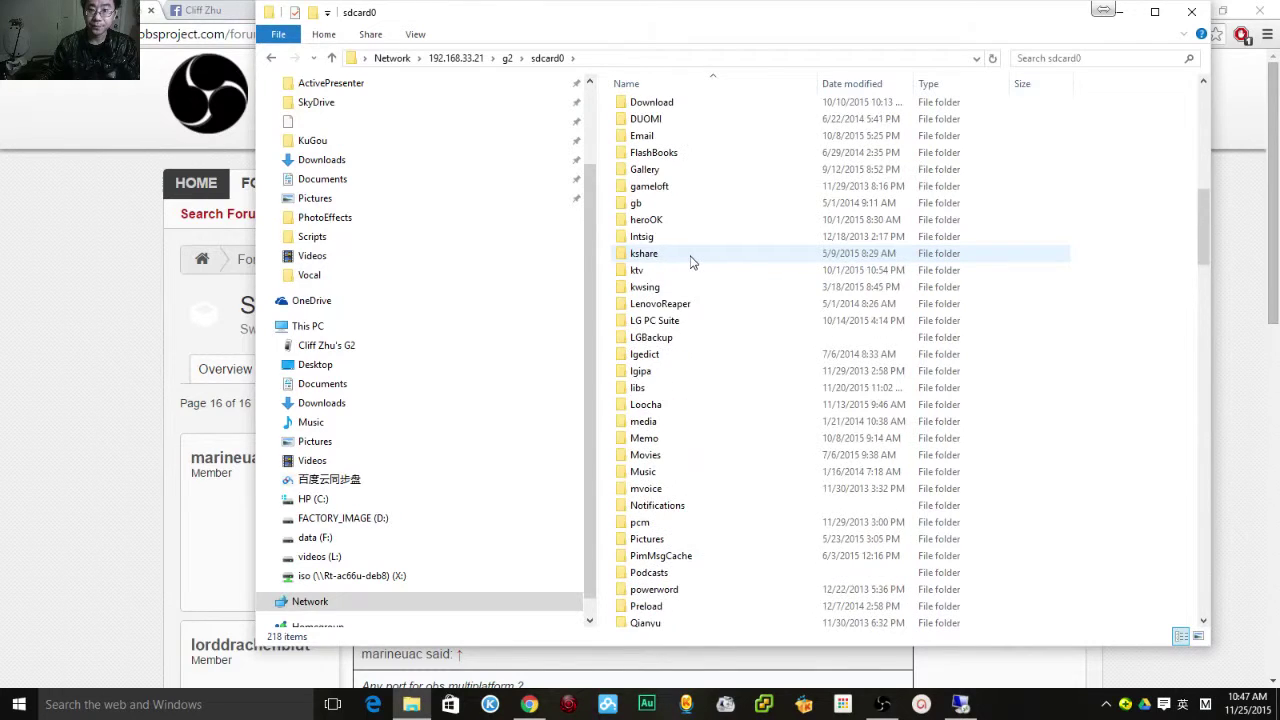
pyautogui.scroll(3, 690, 260)
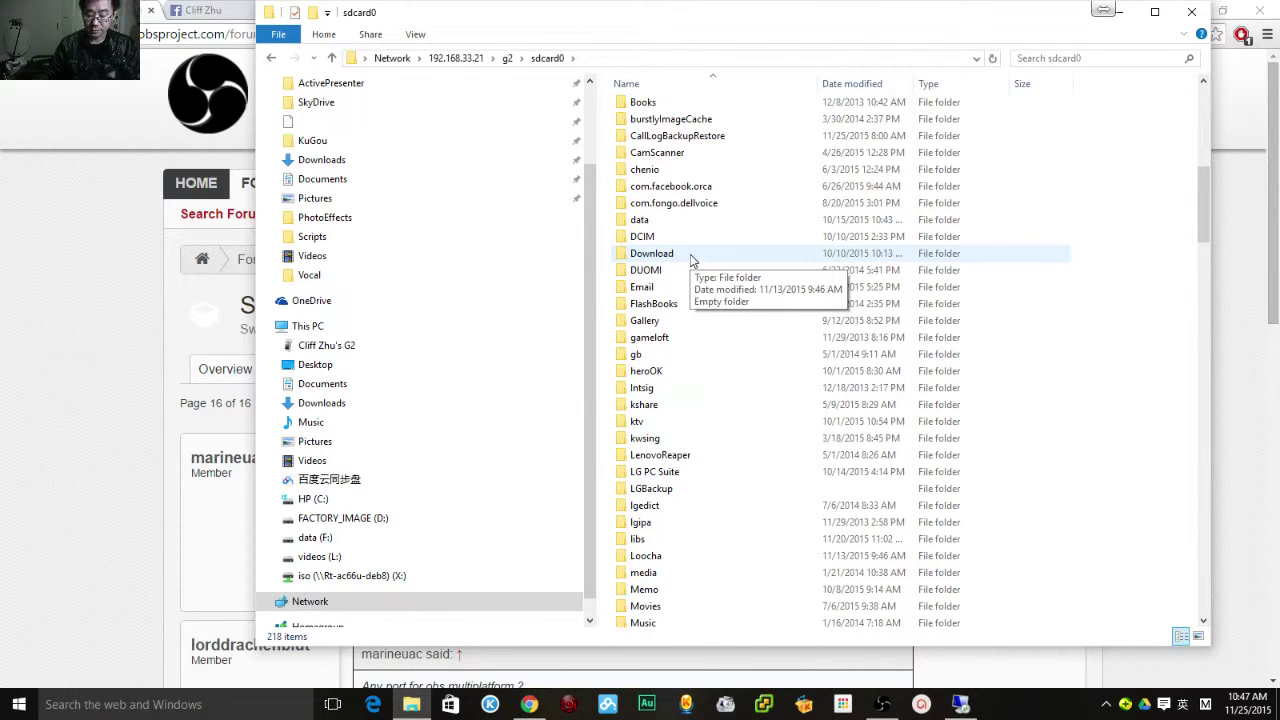